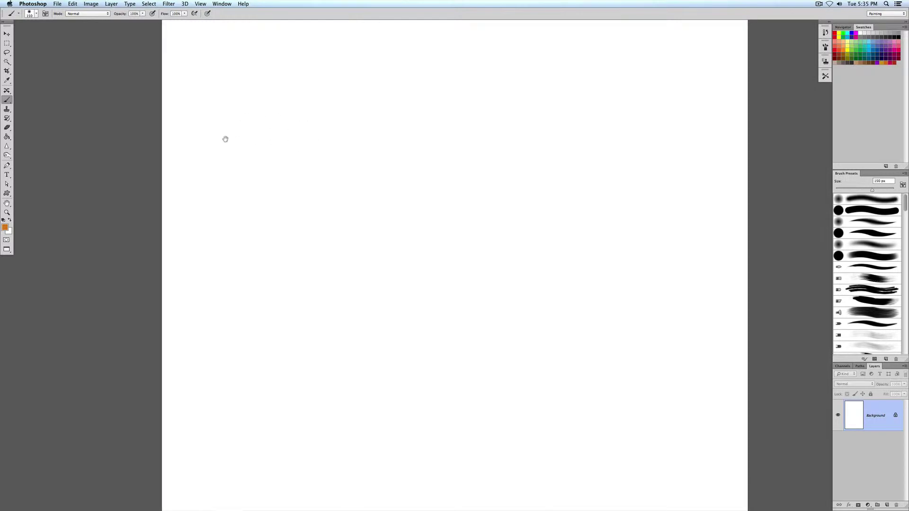
Compare the soft and hard round brush tips, choosing the hard round brush at 150 px and 100% hardness.
{"action": "key", "text": "super+equal"}
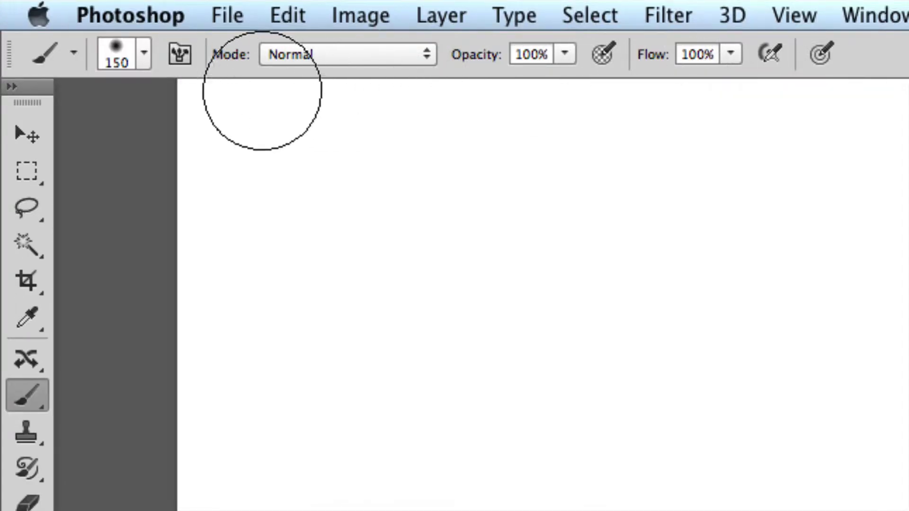
{"action": "left_click", "coordinate": [143, 53]}
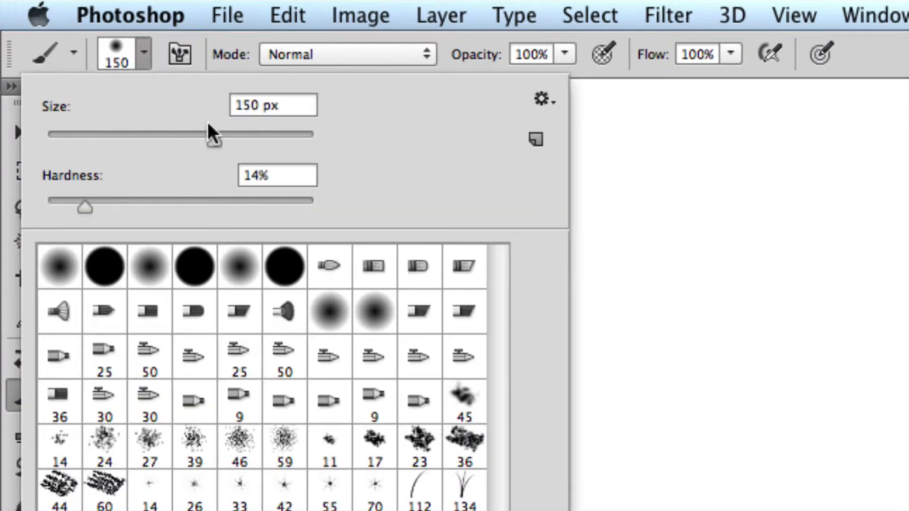
{"action": "left_click", "coordinate": [142, 59]}
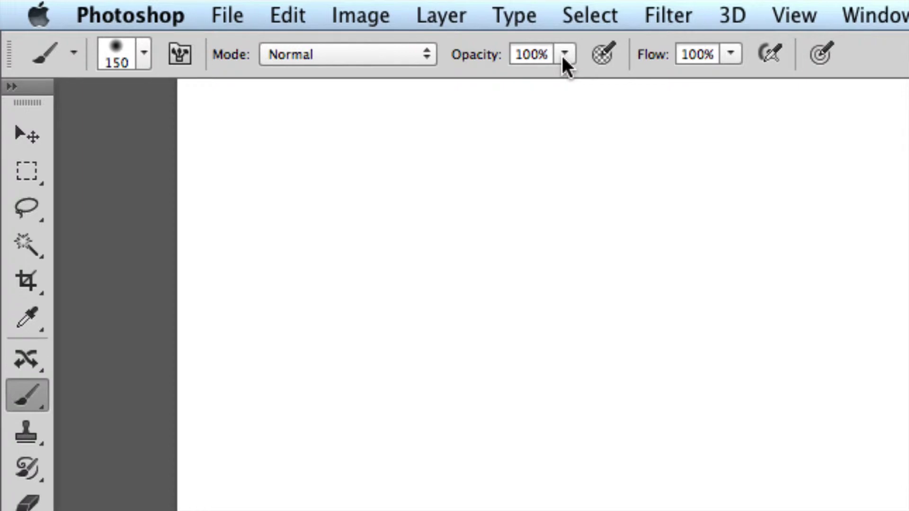
{"action": "left_click", "coordinate": [143, 60]}
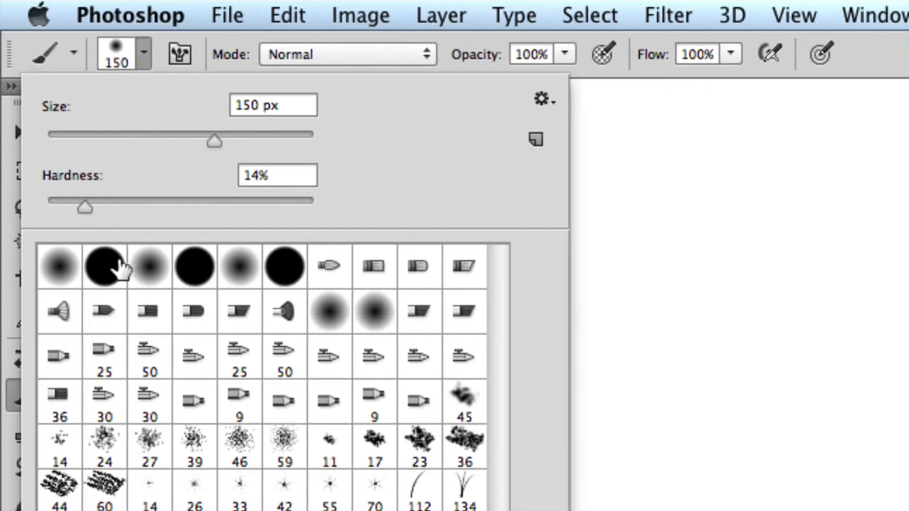
{"action": "left_click", "coordinate": [98, 270]}
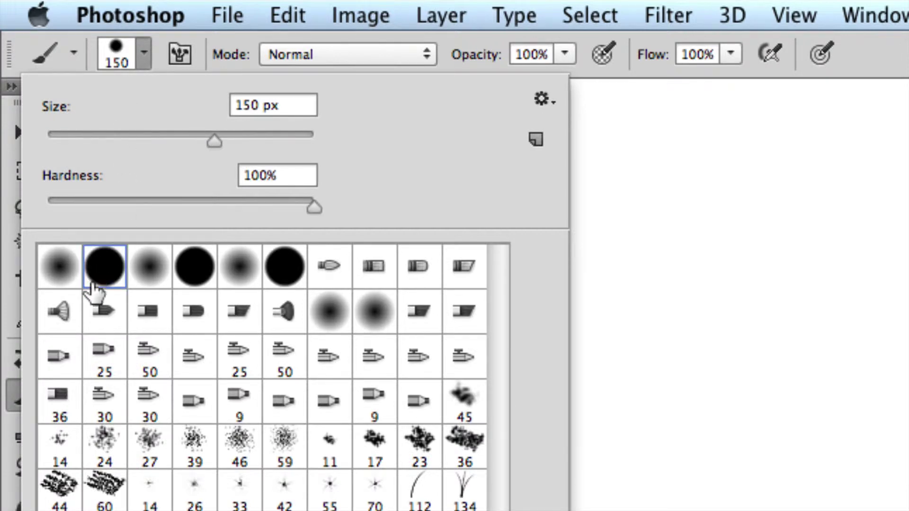
{"action": "left_click", "coordinate": [62, 275]}
{"action": "left_click", "coordinate": [102, 274]}
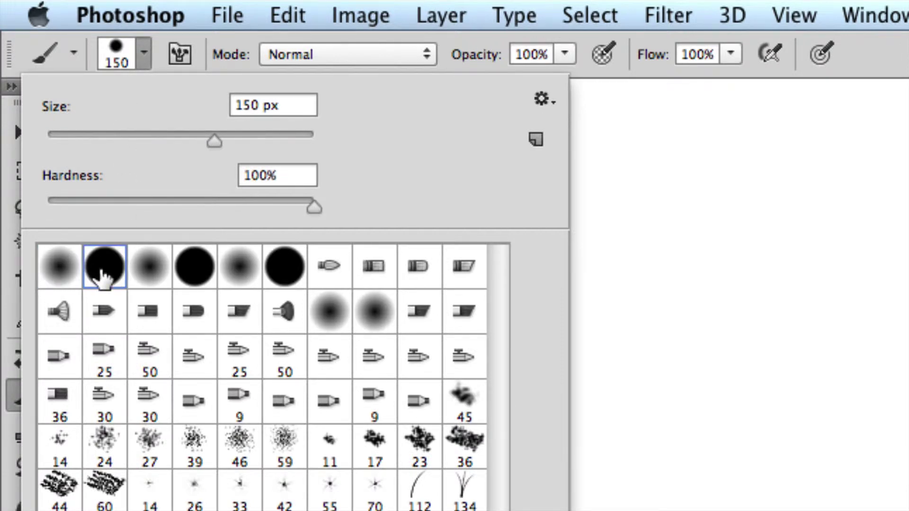
{"action": "left_click", "coordinate": [62, 271]}
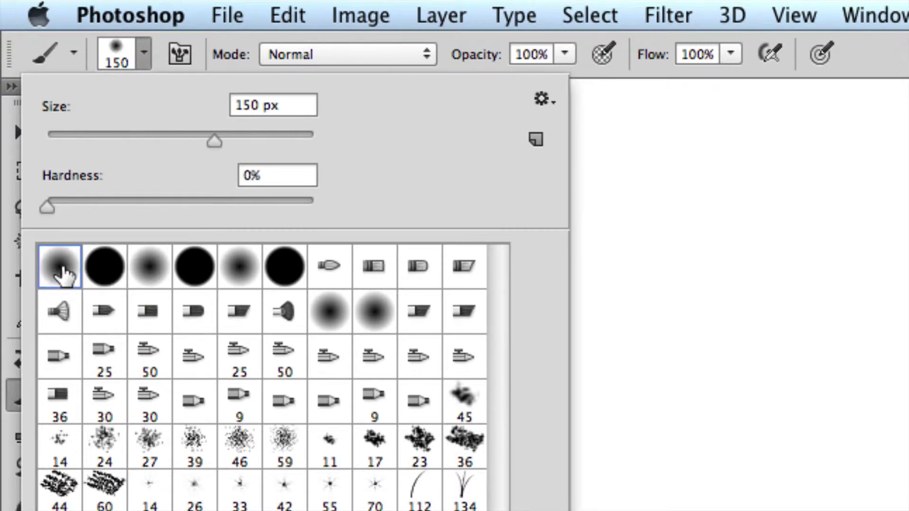
{"action": "left_click", "coordinate": [103, 273]}
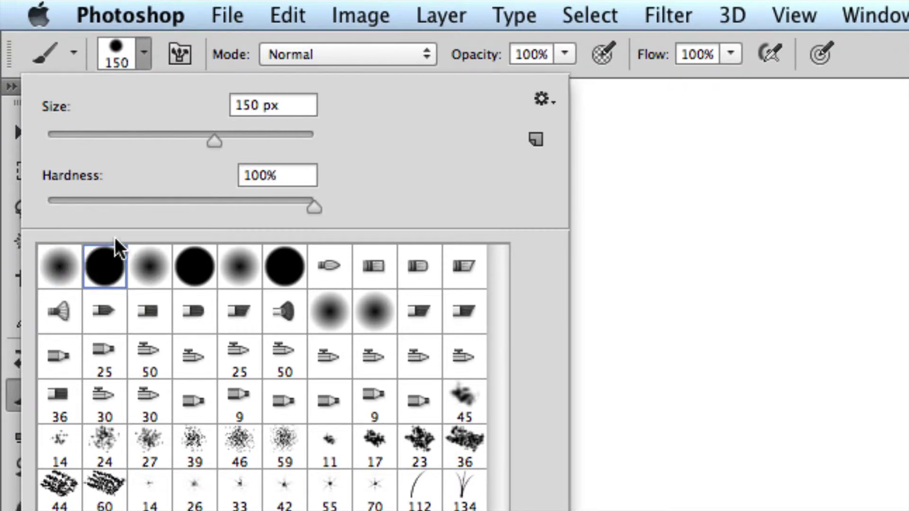
{"action": "left_click", "coordinate": [447, 38]}
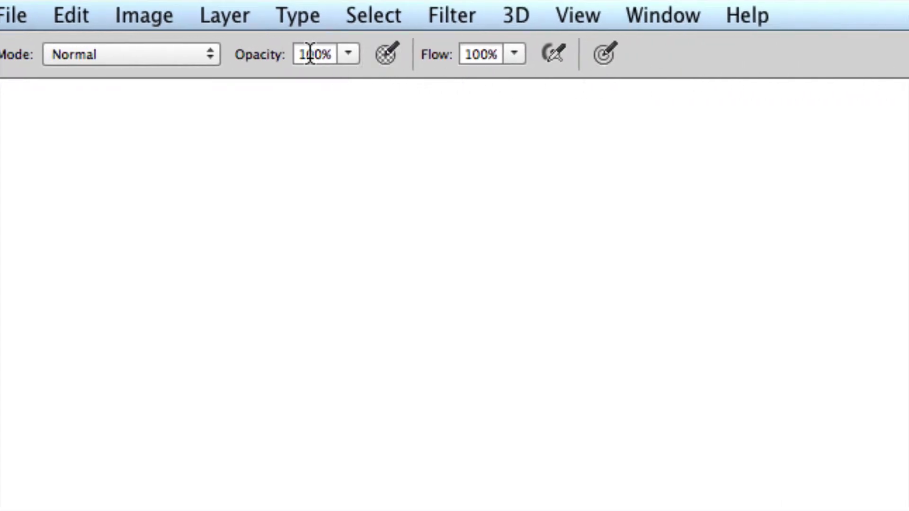
Turn on pen pressure control for the brush opacity.
{"action": "left_click", "coordinate": [339, 57]}
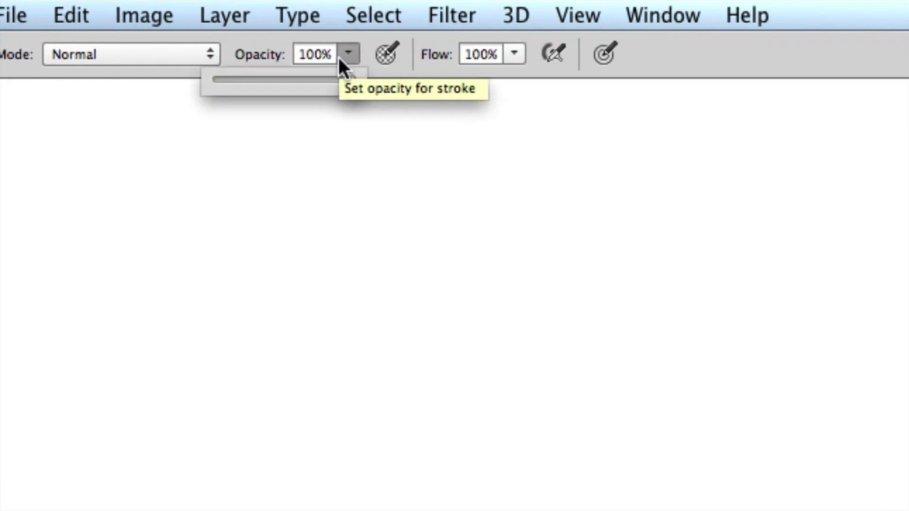
{"action": "left_click", "coordinate": [339, 58]}
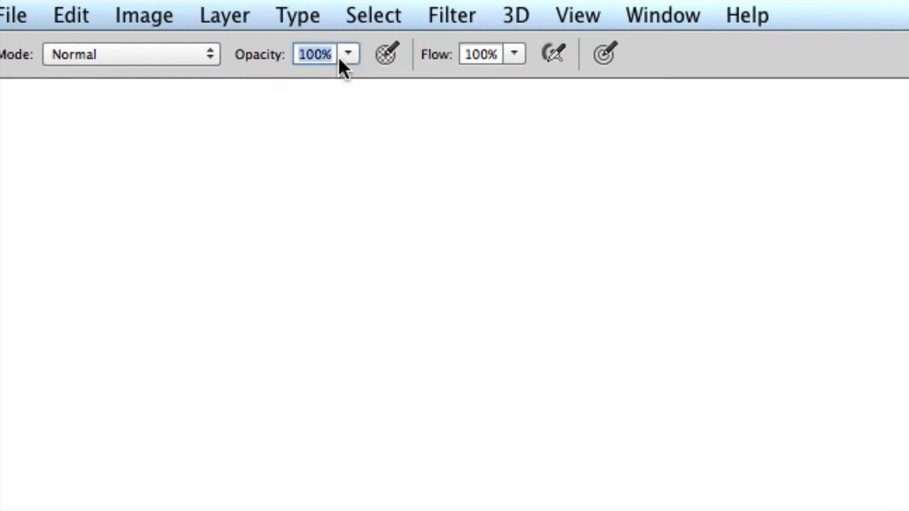
{"action": "left_click", "coordinate": [382, 55]}
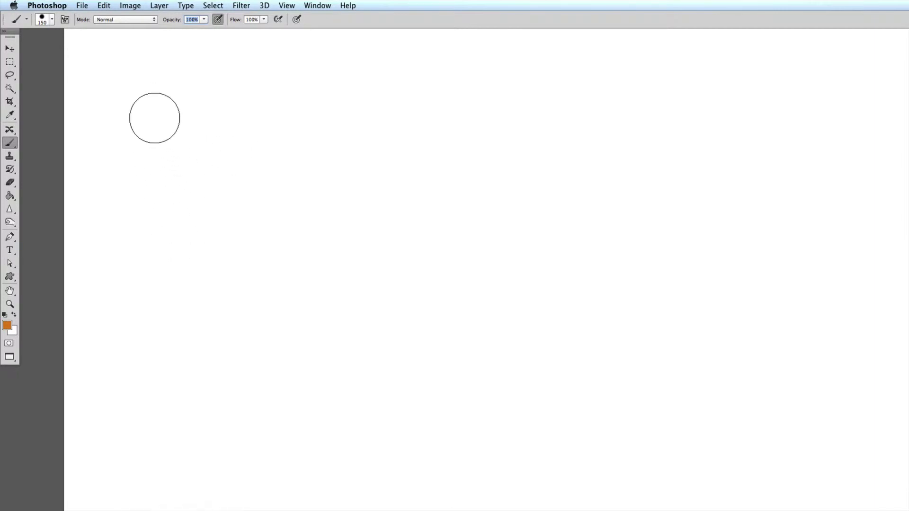
Paint three long wavy orange strokes across the canvas, varying the pen pressure from light to heavy.
{"action": "mouse_move", "coordinate": [147, 124]}
{"action": "left_mouse_down"}
{"action": "mouse_move", "coordinate": [170, 157]}
{"action": "mouse_move", "coordinate": [282, 121]}
{"action": "mouse_move", "coordinate": [310, 168]}
{"action": "mouse_move", "coordinate": [333, 182]}
{"action": "mouse_move", "coordinate": [384, 157]}
{"action": "mouse_move", "coordinate": [415, 187]}
{"action": "mouse_move", "coordinate": [445, 194]}
{"action": "mouse_move", "coordinate": [494, 171]}
{"action": "mouse_move", "coordinate": [510, 174]}
{"action": "mouse_move", "coordinate": [530, 198]}
{"action": "mouse_move", "coordinate": [574, 198]}
{"action": "mouse_move", "coordinate": [609, 181]}
{"action": "mouse_move", "coordinate": [640, 188]}
{"action": "mouse_move", "coordinate": [662, 214]}
{"action": "mouse_move", "coordinate": [730, 200]}
{"action": "mouse_move", "coordinate": [744, 225]}
{"action": "mouse_move", "coordinate": [779, 235]}
{"action": "mouse_move", "coordinate": [806, 229]}
{"action": "mouse_move", "coordinate": [824, 255]}
{"action": "left_mouse_up"}
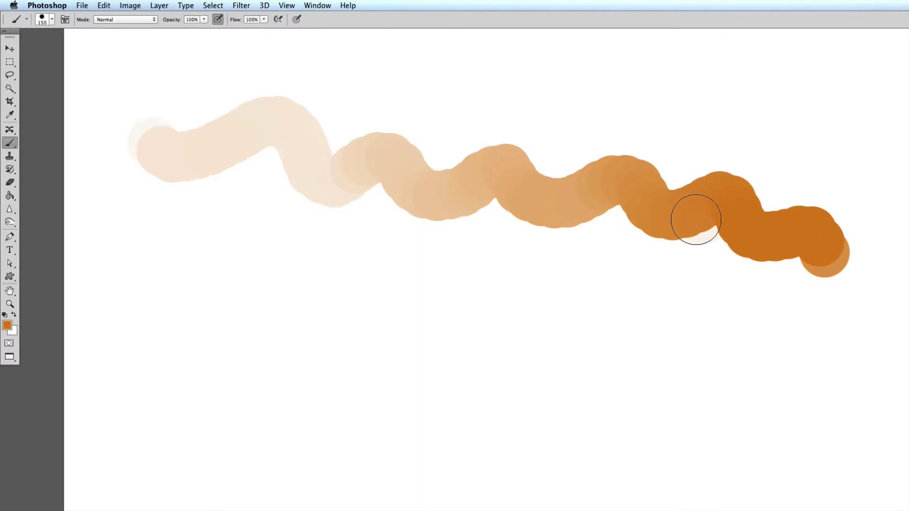
{"action": "mouse_move", "coordinate": [216, 207]}
{"action": "left_mouse_down"}
{"action": "mouse_move", "coordinate": [300, 243]}
{"action": "mouse_move", "coordinate": [367, 288]}
{"action": "mouse_move", "coordinate": [744, 365]}
{"action": "mouse_move", "coordinate": [725, 362]}
{"action": "left_mouse_up"}
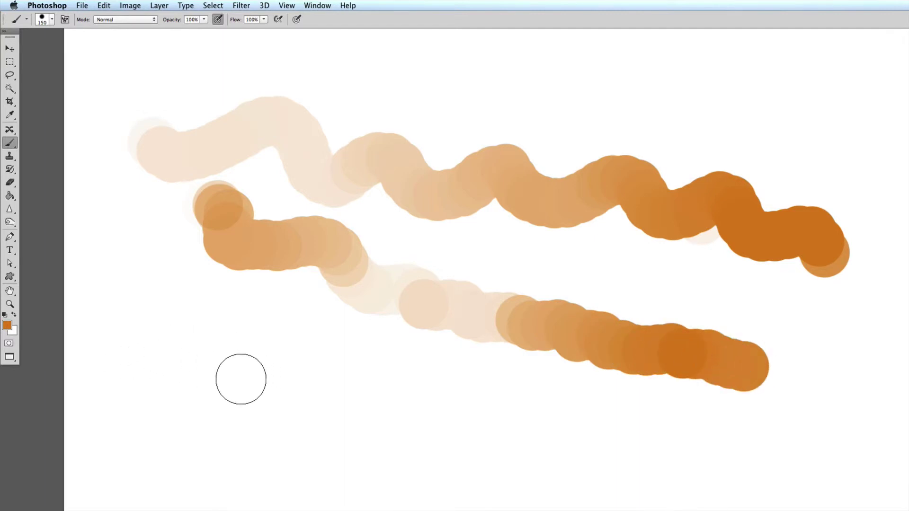
{"action": "mouse_move", "coordinate": [239, 378]}
{"action": "left_mouse_down"}
{"action": "mouse_move", "coordinate": [217, 351]}
{"action": "mouse_move", "coordinate": [484, 393]}
{"action": "mouse_move", "coordinate": [529, 412]}
{"action": "mouse_move", "coordinate": [733, 425]}
{"action": "left_mouse_up"}
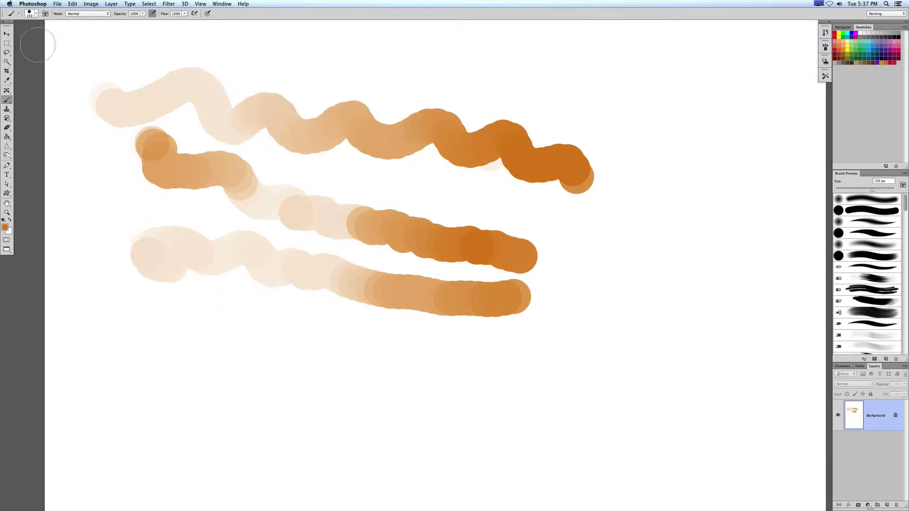
Lower the brush hardness and paint a soft-edged orange stroke beneath the three wavy strokes.
{"action": "left_click", "coordinate": [36, 14]}
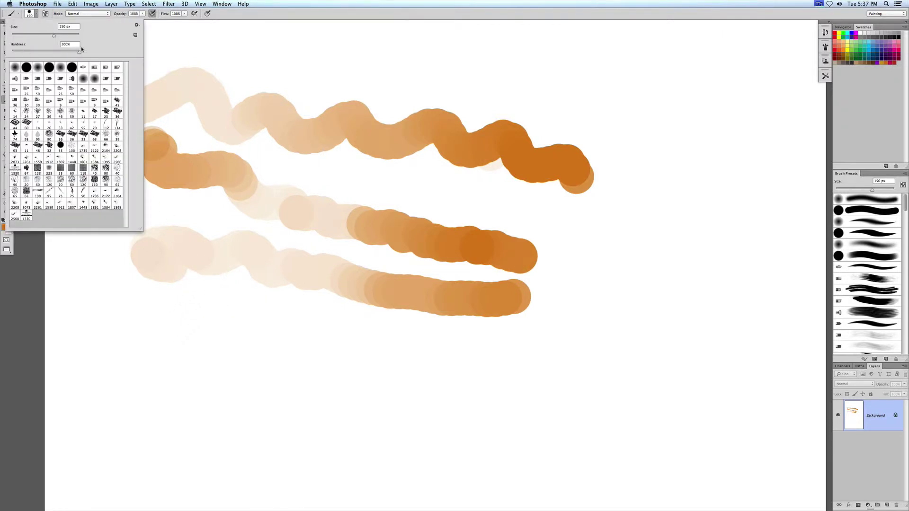
{"action": "mouse_move", "coordinate": [157, 324]}
{"action": "left_mouse_down"}
{"action": "mouse_move", "coordinate": [179, 353]}
{"action": "mouse_move", "coordinate": [180, 345]}
{"action": "mouse_move", "coordinate": [179, 334]}
{"action": "mouse_move", "coordinate": [152, 355]}
{"action": "mouse_move", "coordinate": [140, 319]}
{"action": "mouse_move", "coordinate": [206, 347]}
{"action": "mouse_move", "coordinate": [109, 326]}
{"action": "mouse_move", "coordinate": [127, 339]}
{"action": "mouse_move", "coordinate": [149, 312]}
{"action": "mouse_move", "coordinate": [149, 329]}
{"action": "mouse_move", "coordinate": [150, 319]}
{"action": "mouse_move", "coordinate": [172, 355]}
{"action": "mouse_move", "coordinate": [132, 375]}
{"action": "mouse_move", "coordinate": [168, 353]}
{"action": "mouse_move", "coordinate": [254, 371]}
{"action": "mouse_move", "coordinate": [219, 343]}
{"action": "mouse_move", "coordinate": [275, 354]}
{"action": "mouse_move", "coordinate": [197, 325]}
{"action": "mouse_move", "coordinate": [270, 347]}
{"action": "mouse_move", "coordinate": [213, 349]}
{"action": "mouse_move", "coordinate": [239, 362]}
{"action": "mouse_move", "coordinate": [215, 377]}
{"action": "mouse_move", "coordinate": [238, 345]}
{"action": "mouse_move", "coordinate": [144, 360]}
{"action": "mouse_move", "coordinate": [152, 329]}
{"action": "mouse_move", "coordinate": [348, 378]}
{"action": "left_mouse_up"}
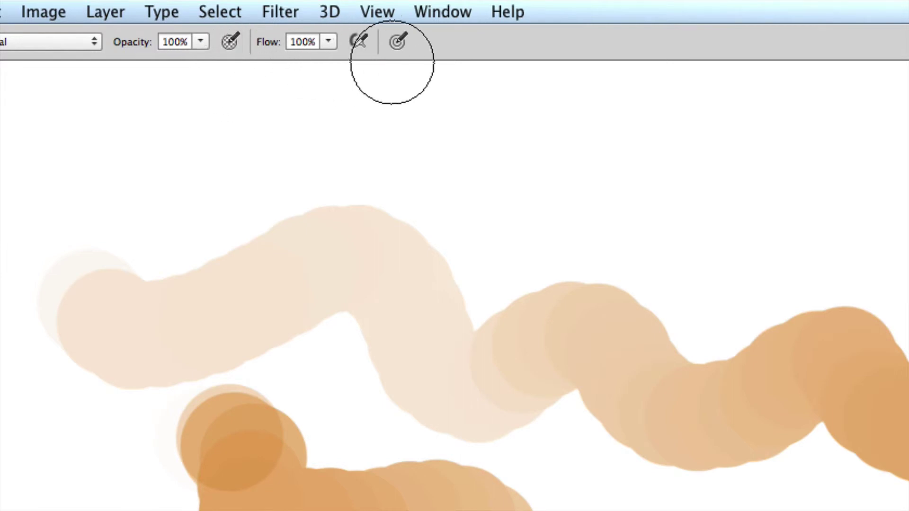
With pen pressure controlling brush size and hardness set to 100%, paint a widening orange stroke above the wavy strokes.
{"action": "left_click", "coordinate": [397, 44]}
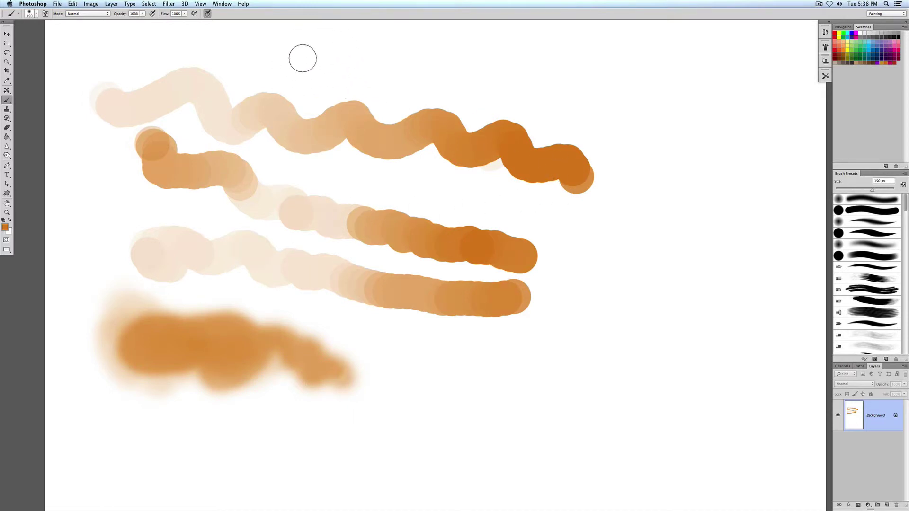
{"action": "left_click", "coordinate": [35, 14]}
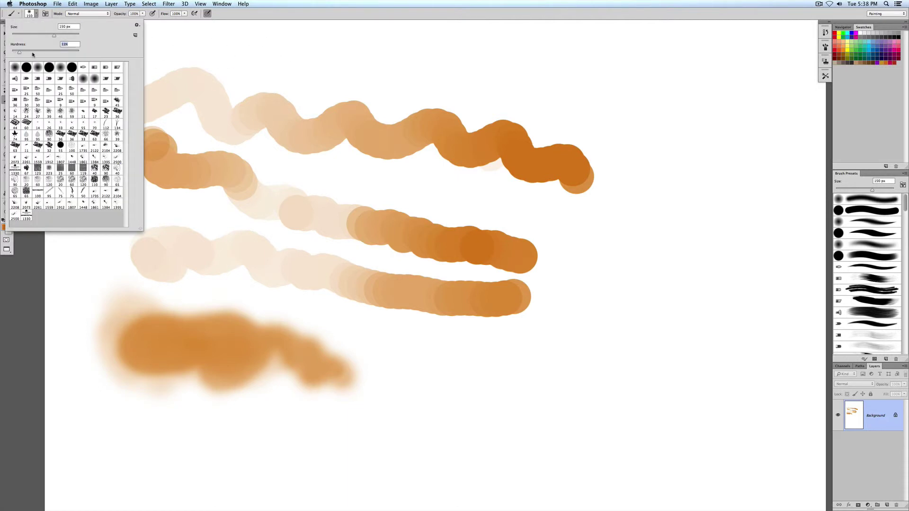
{"action": "key", "text": "Return"}
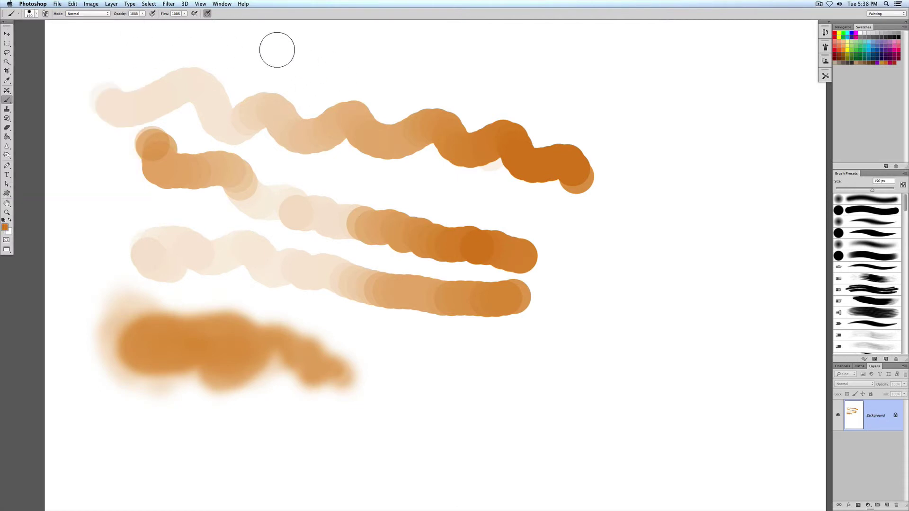
{"action": "mouse_move", "coordinate": [273, 57]}
{"action": "left_mouse_down"}
{"action": "mouse_move", "coordinate": [370, 67]}
{"action": "mouse_move", "coordinate": [672, 125]}
{"action": "left_mouse_up"}
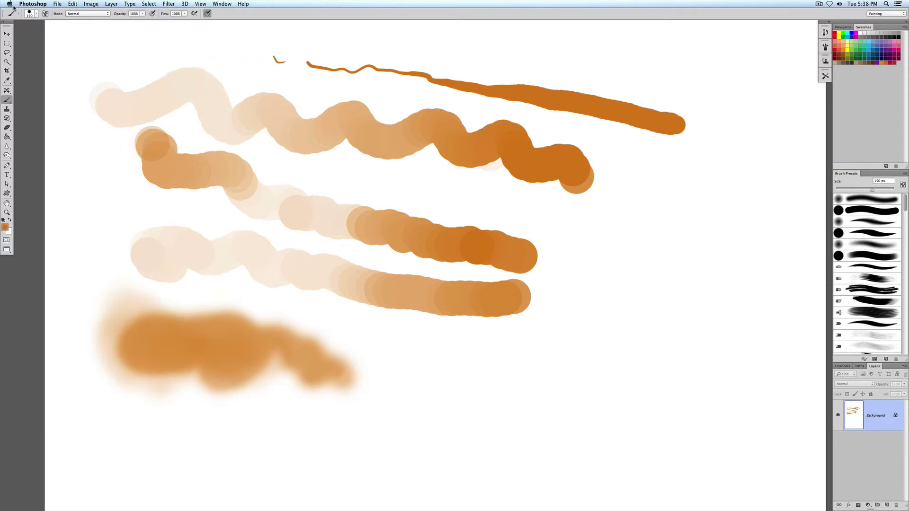
Reduce the brush size to about 85 px and paint thin and thick strokes over the canvas's right half by varying pressure.
{"action": "left_click", "coordinate": [35, 14]}
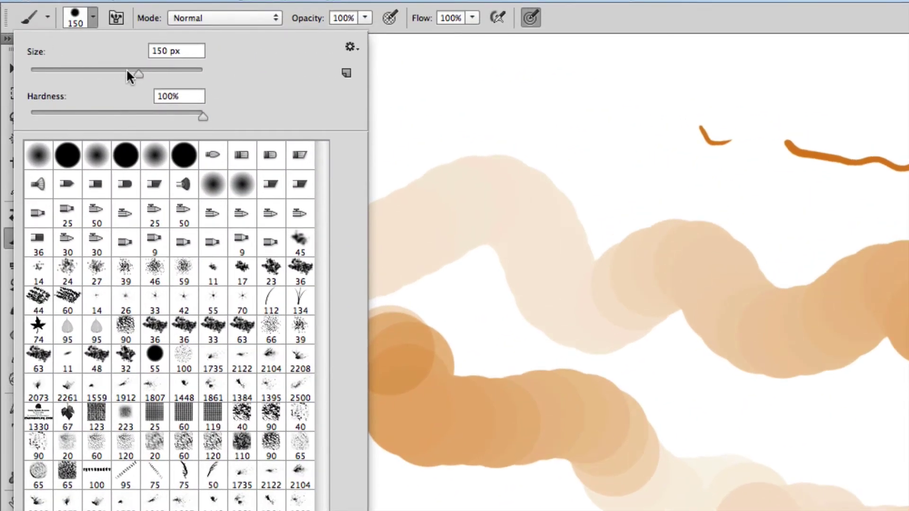
{"action": "left_click_drag", "start_coordinate": [127, 76], "coordinate": [103, 75]}
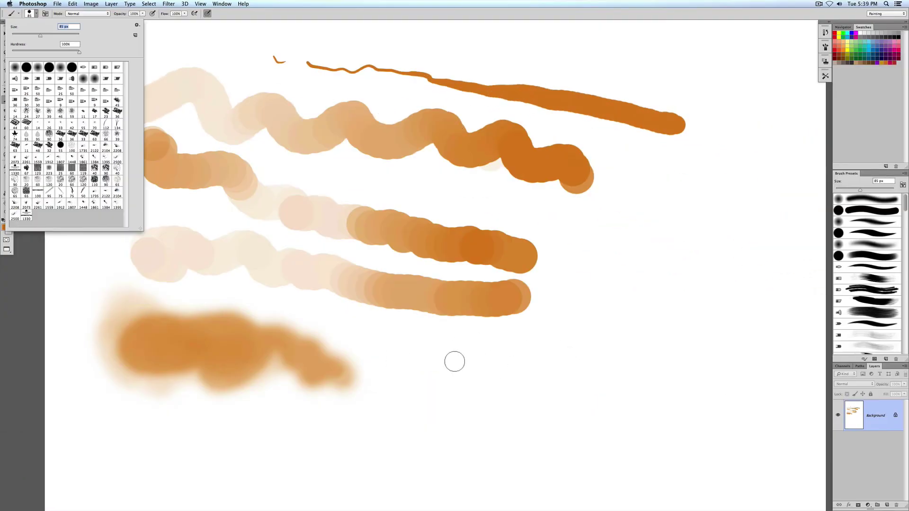
{"action": "mouse_move", "coordinate": [451, 364]}
{"action": "left_mouse_down"}
{"action": "mouse_move", "coordinate": [463, 373]}
{"action": "mouse_move", "coordinate": [539, 361]}
{"action": "mouse_move", "coordinate": [569, 343]}
{"action": "left_mouse_up"}
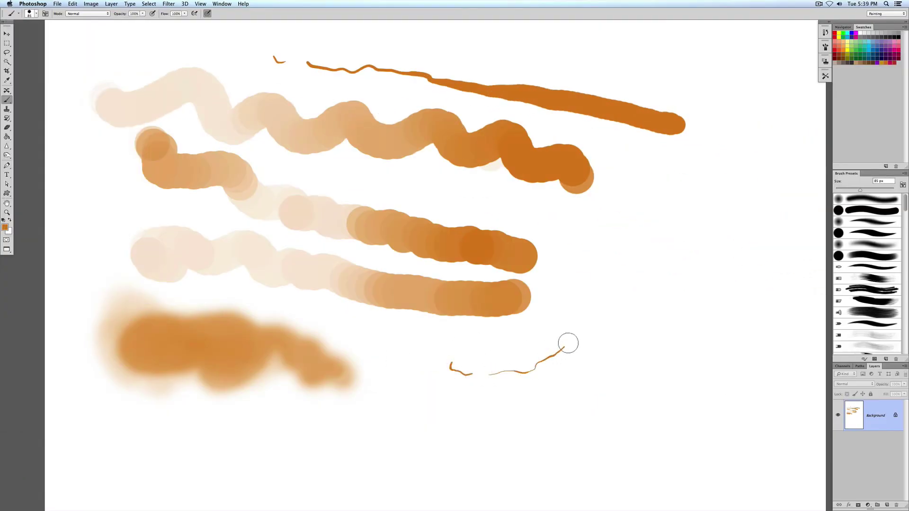
{"action": "mouse_move", "coordinate": [609, 316]}
{"action": "left_mouse_down"}
{"action": "mouse_move", "coordinate": [584, 295]}
{"action": "mouse_move", "coordinate": [594, 235]}
{"action": "mouse_move", "coordinate": [630, 256]}
{"action": "mouse_move", "coordinate": [660, 354]}
{"action": "left_mouse_up"}
{"action": "left_click_drag", "start_coordinate": [506, 402], "coordinate": [574, 404]}
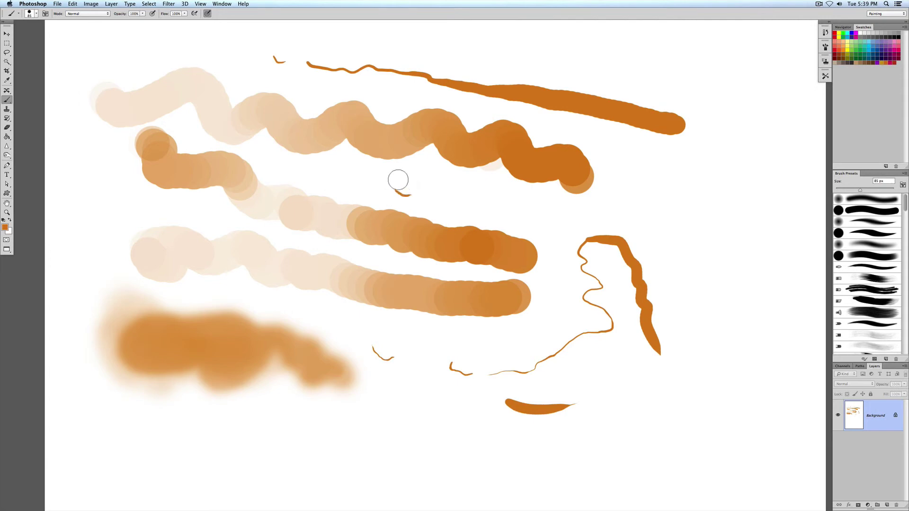
{"action": "left_click_drag", "start_coordinate": [411, 180], "coordinate": [432, 182]}
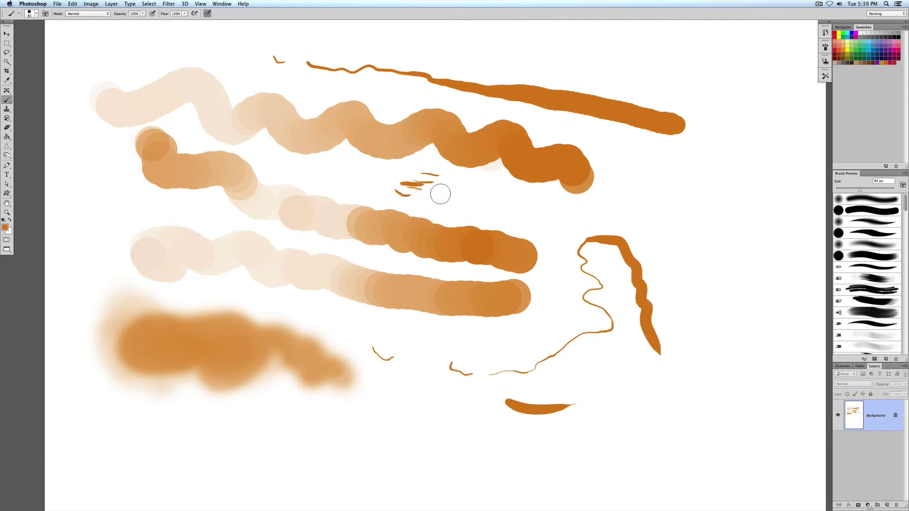
{"action": "mouse_move", "coordinate": [440, 193]}
{"action": "left_mouse_down"}
{"action": "mouse_move", "coordinate": [490, 198]}
{"action": "mouse_move", "coordinate": [545, 221]}
{"action": "mouse_move", "coordinate": [567, 209]}
{"action": "mouse_move", "coordinate": [528, 216]}
{"action": "mouse_move", "coordinate": [540, 198]}
{"action": "mouse_move", "coordinate": [532, 223]}
{"action": "mouse_move", "coordinate": [550, 210]}
{"action": "mouse_move", "coordinate": [478, 227]}
{"action": "mouse_move", "coordinate": [554, 223]}
{"action": "mouse_move", "coordinate": [548, 237]}
{"action": "mouse_move", "coordinate": [496, 222]}
{"action": "mouse_move", "coordinate": [564, 235]}
{"action": "mouse_move", "coordinate": [568, 244]}
{"action": "mouse_move", "coordinate": [545, 255]}
{"action": "mouse_move", "coordinate": [590, 204]}
{"action": "mouse_move", "coordinate": [604, 277]}
{"action": "left_mouse_up"}
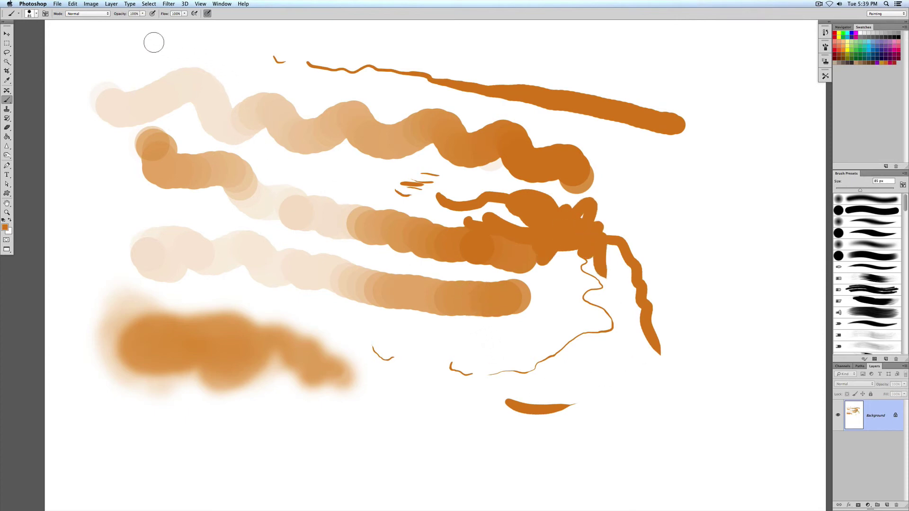
Switch pressure control from brush size to opacity and paint translucent overlapping strokes near the canvas's upper left.
{"action": "left_click", "coordinate": [207, 13]}
{"action": "left_click", "coordinate": [153, 14]}
{"action": "mouse_move", "coordinate": [201, 56]}
{"action": "left_mouse_down"}
{"action": "mouse_move", "coordinate": [261, 69]}
{"action": "mouse_move", "coordinate": [262, 80]}
{"action": "mouse_move", "coordinate": [204, 67]}
{"action": "left_mouse_up"}
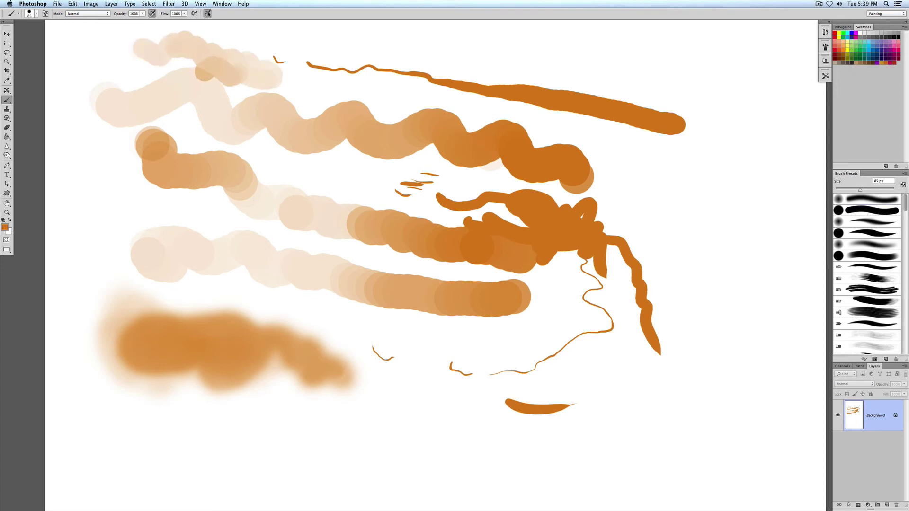
Scribble at the canvas's left edge with pressure controlling size and opacity, and paint an upper-left patch with pressure controlling opacity only.
{"action": "mouse_move", "coordinate": [80, 173]}
{"action": "left_mouse_down"}
{"action": "mouse_move", "coordinate": [118, 203]}
{"action": "mouse_move", "coordinate": [234, 210]}
{"action": "mouse_move", "coordinate": [134, 203]}
{"action": "mouse_move", "coordinate": [78, 213]}
{"action": "mouse_move", "coordinate": [105, 177]}
{"action": "mouse_move", "coordinate": [128, 178]}
{"action": "left_mouse_up"}
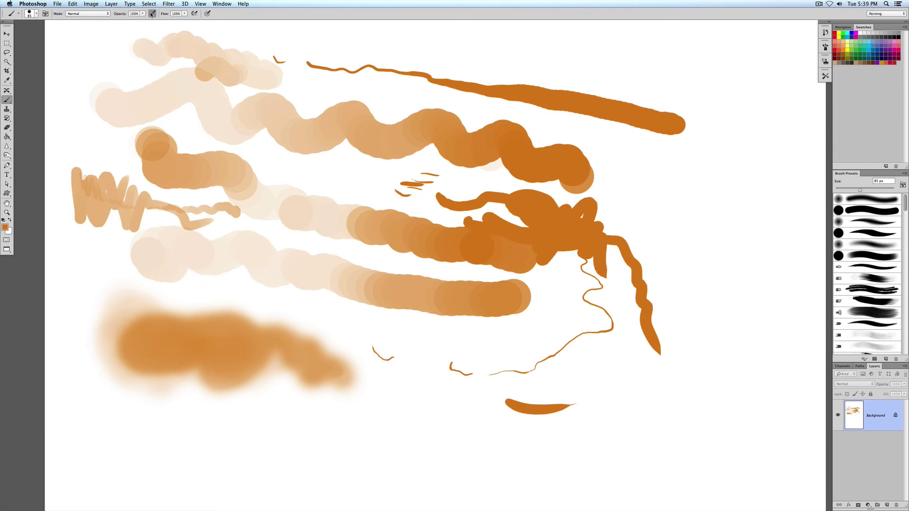
{"action": "mouse_move", "coordinate": [65, 61]}
{"action": "left_mouse_down"}
{"action": "mouse_move", "coordinate": [81, 73]}
{"action": "mouse_move", "coordinate": [87, 61]}
{"action": "mouse_move", "coordinate": [95, 69]}
{"action": "mouse_move", "coordinate": [99, 55]}
{"action": "mouse_move", "coordinate": [106, 65]}
{"action": "mouse_move", "coordinate": [97, 57]}
{"action": "mouse_move", "coordinate": [73, 73]}
{"action": "mouse_move", "coordinate": [80, 88]}
{"action": "mouse_move", "coordinate": [97, 80]}
{"action": "left_mouse_up"}
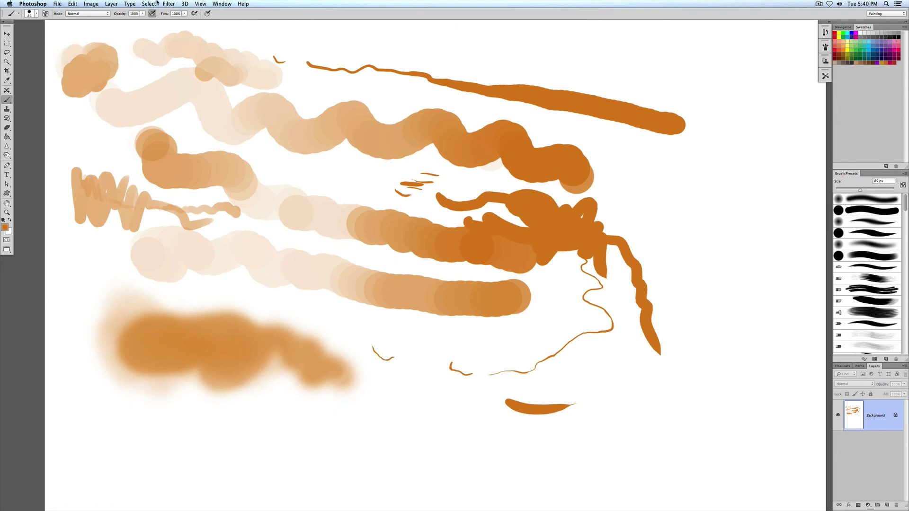
Switch pressure control from opacity back to brush size and paint short opaque strokes beneath the long widening stroke.
{"action": "left_click", "coordinate": [155, 14]}
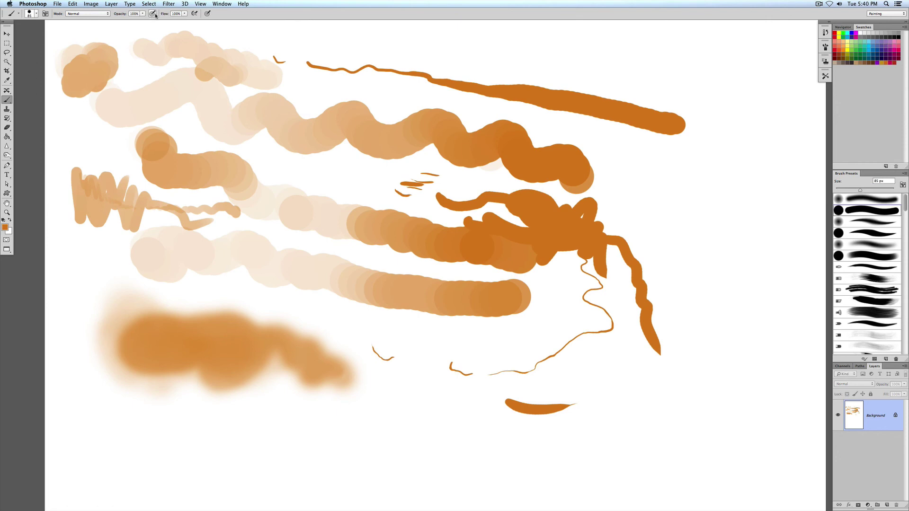
{"action": "left_click", "coordinate": [207, 14]}
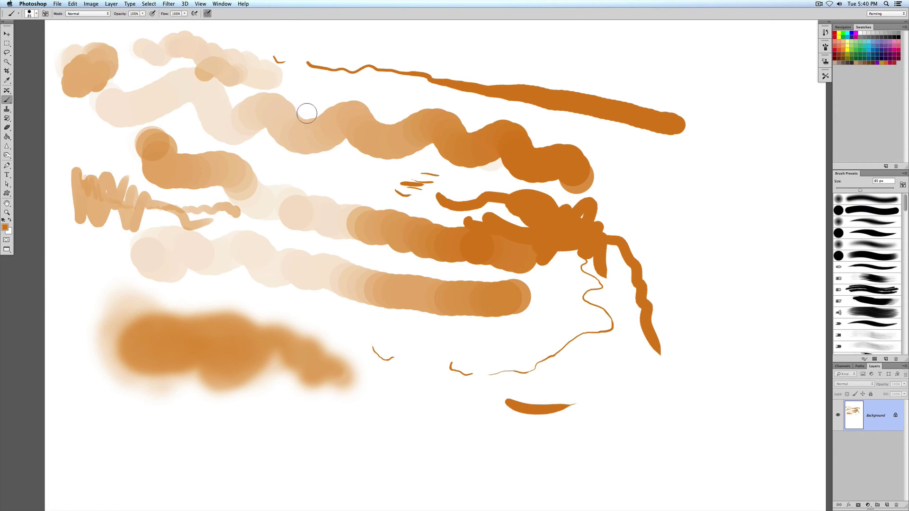
{"action": "mouse_move", "coordinate": [306, 101]}
{"action": "left_mouse_down"}
{"action": "mouse_move", "coordinate": [360, 84]}
{"action": "mouse_move", "coordinate": [416, 109]}
{"action": "left_mouse_up"}
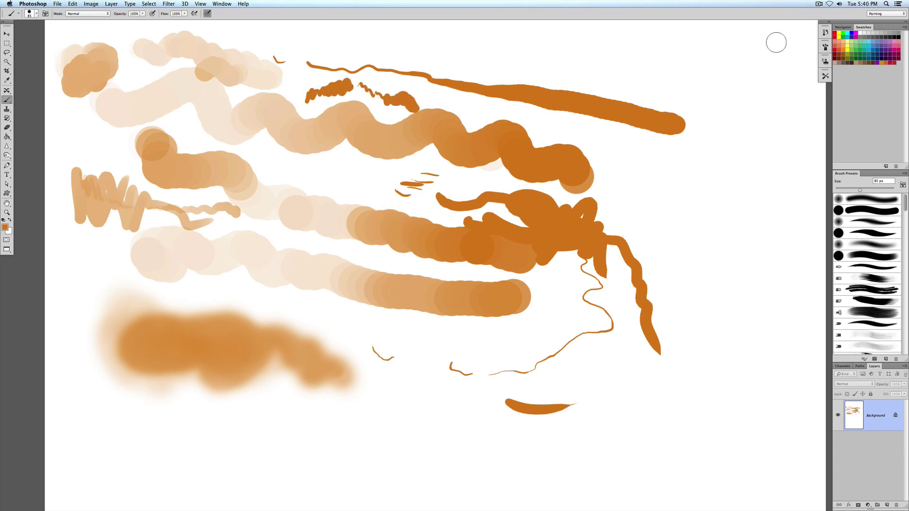
{"action": "left_click", "coordinate": [818, 4]}
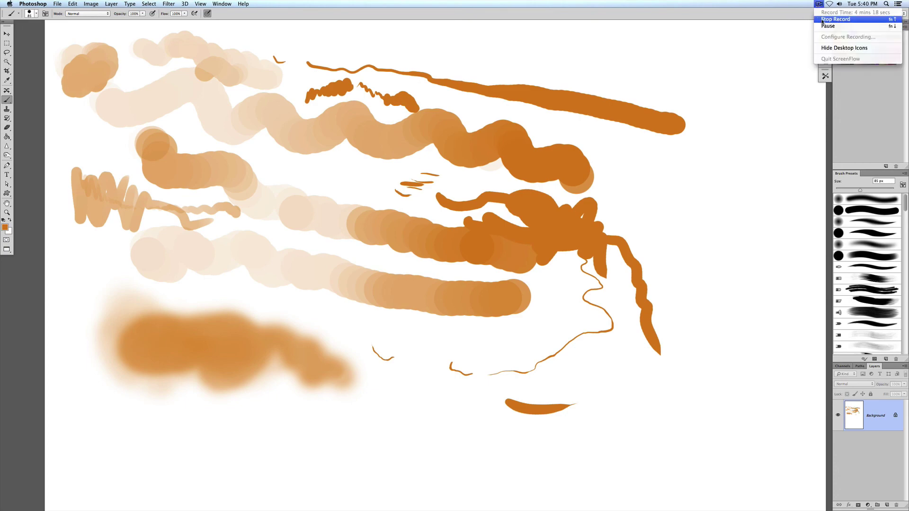